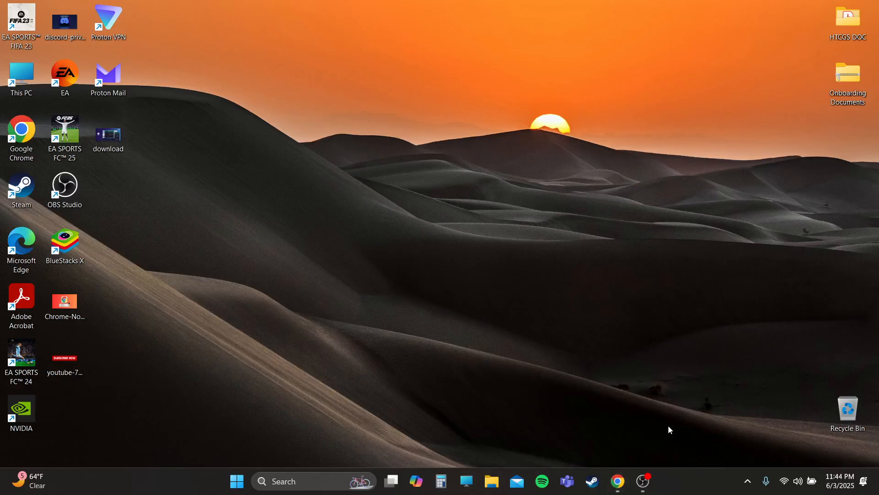
# Open Google Chrome in a maximized window and go to google.com
pyautogui.moveTo(618, 481)
pyautogui.click(682, 402)
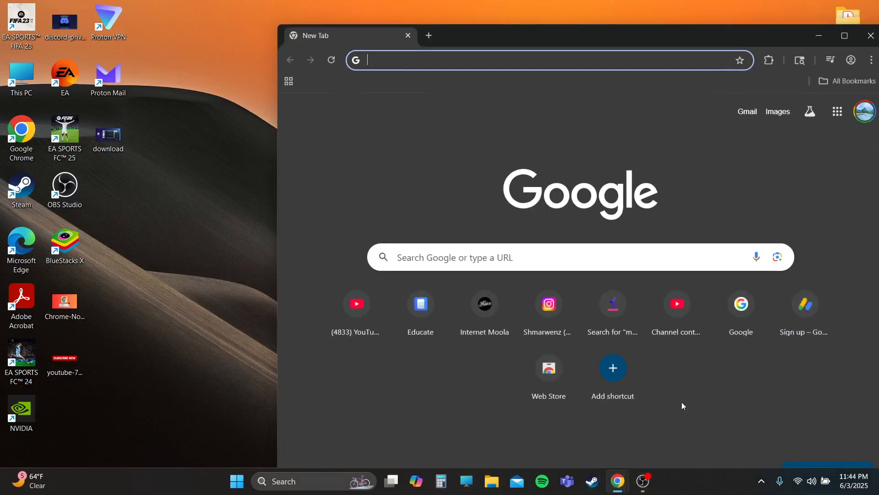
pyautogui.click(845, 35)
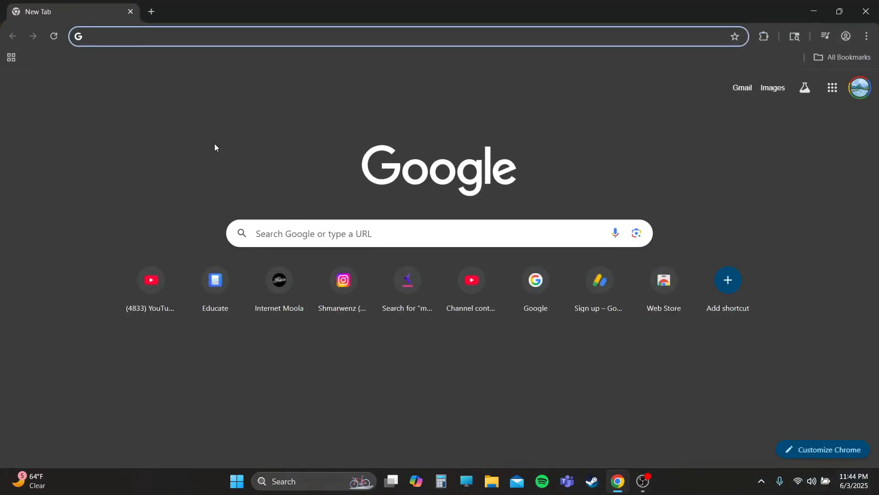
pyautogui.click(317, 33)
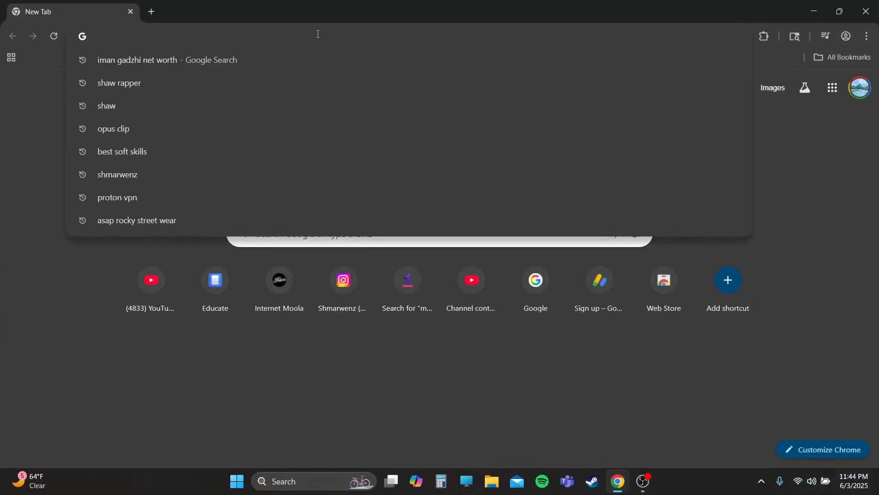
pyautogui.write('goo')
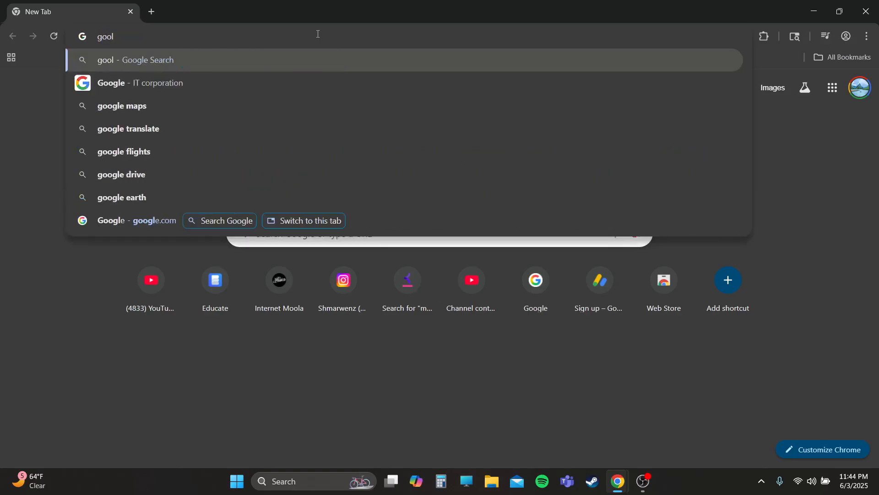
pyautogui.press('Down')
pyautogui.press('Return')
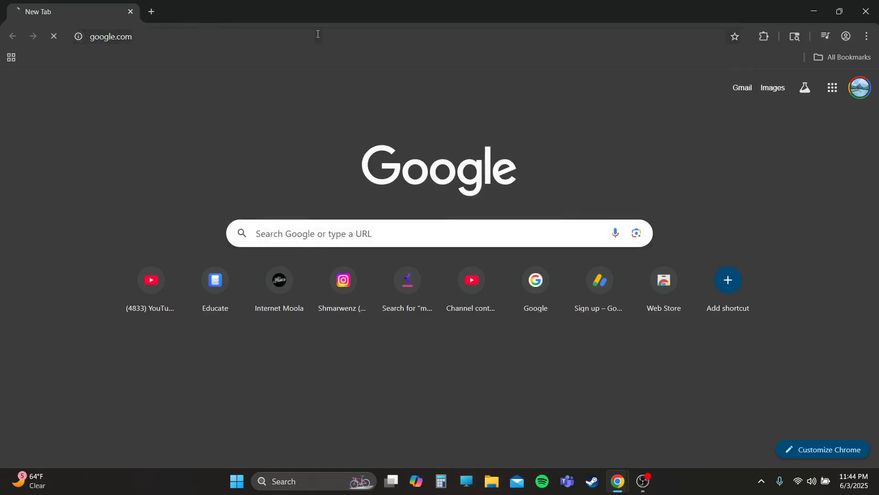
# Search Google for "download windows 11" and open Microsoft's Download Windows 11 page
pyautogui.write('downl')
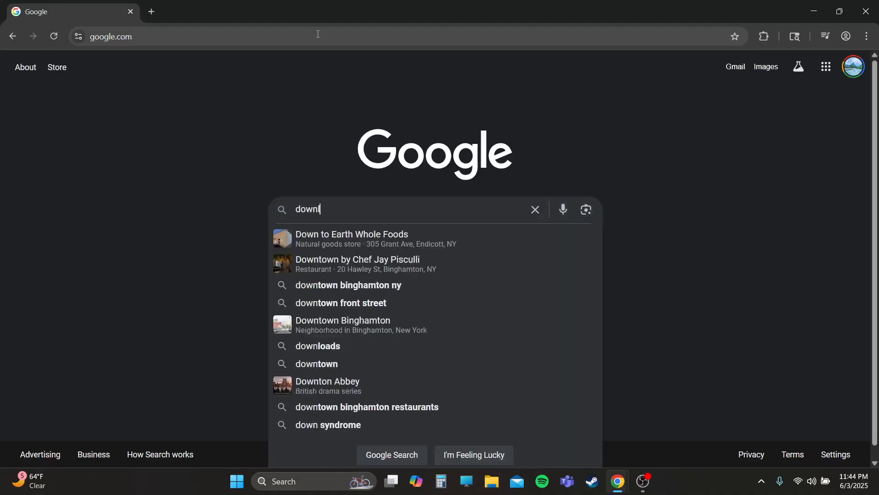
pyautogui.write('oad windo')
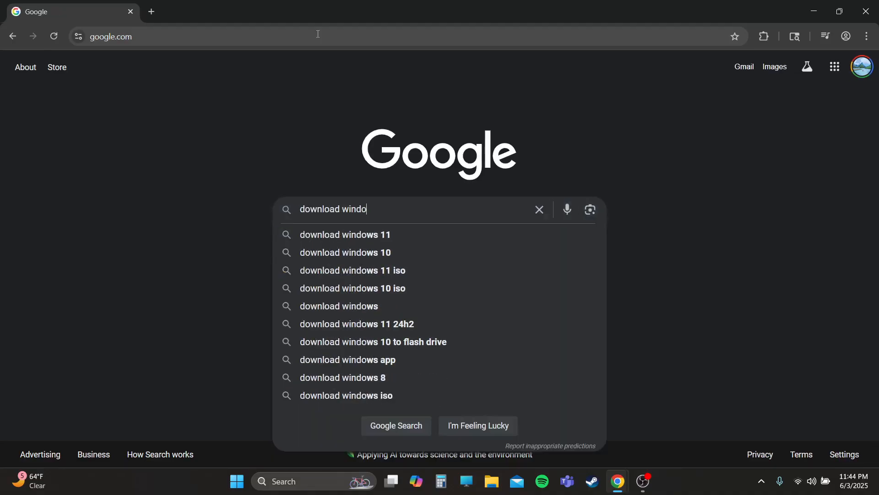
pyautogui.press('Down')
pyautogui.press('Return')
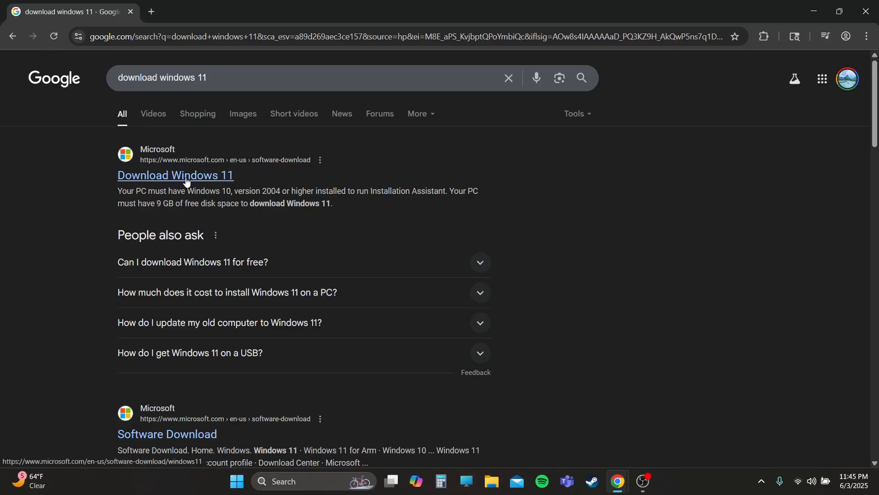
pyautogui.click(215, 175)
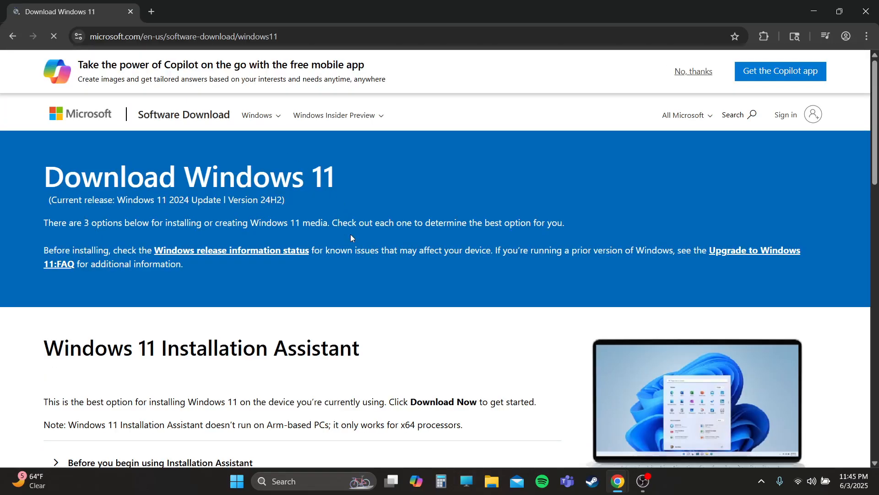
# Download the media creation tool from the Create Windows 11 Installation Media section and launch mediacreationtool.exe
pyautogui.scroll(-10, 357, 272)
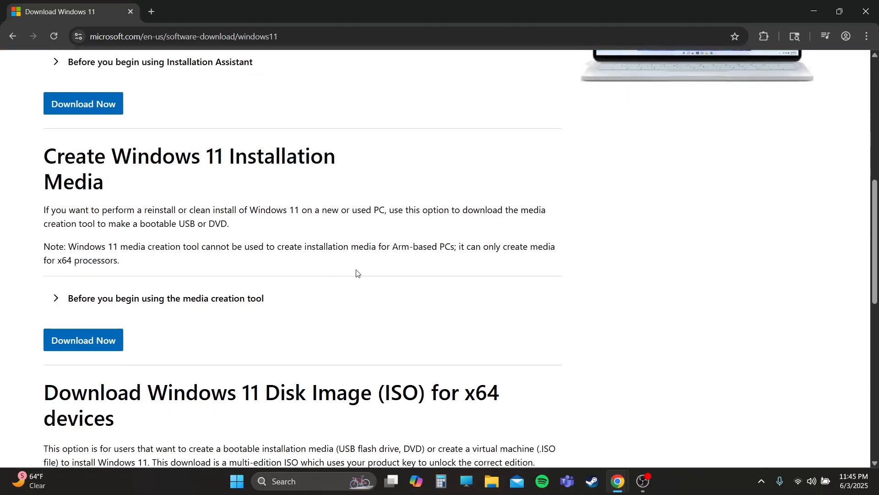
pyautogui.scroll(-5, 356, 273)
pyautogui.scroll(7, 357, 270)
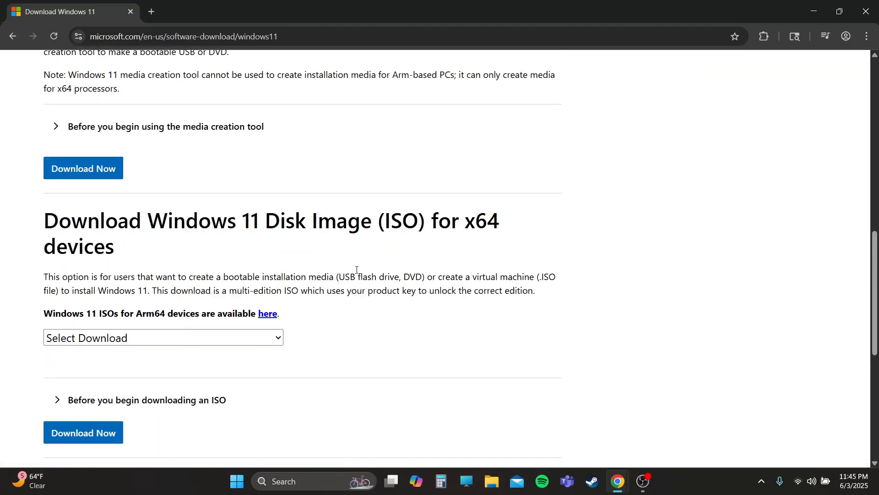
pyautogui.scroll(2, 377, 267)
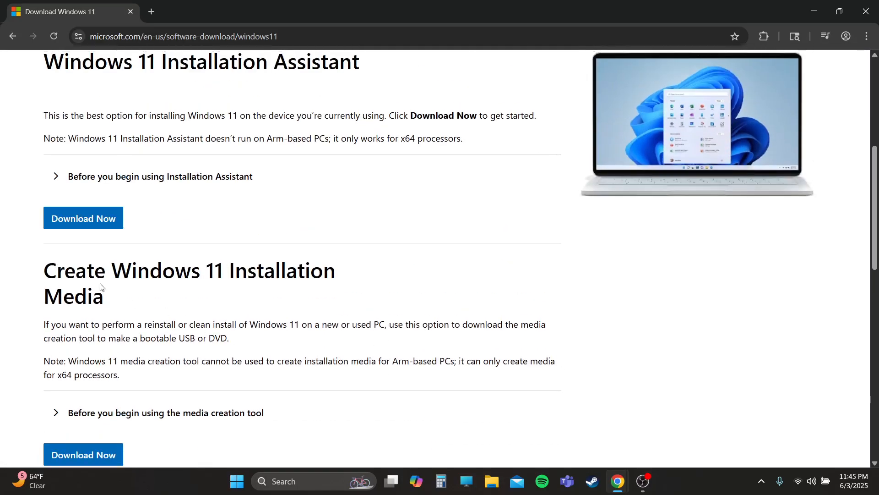
pyautogui.scroll(5, 138, 238)
pyautogui.scroll(-5, 203, 325)
pyautogui.scroll(-1, 201, 331)
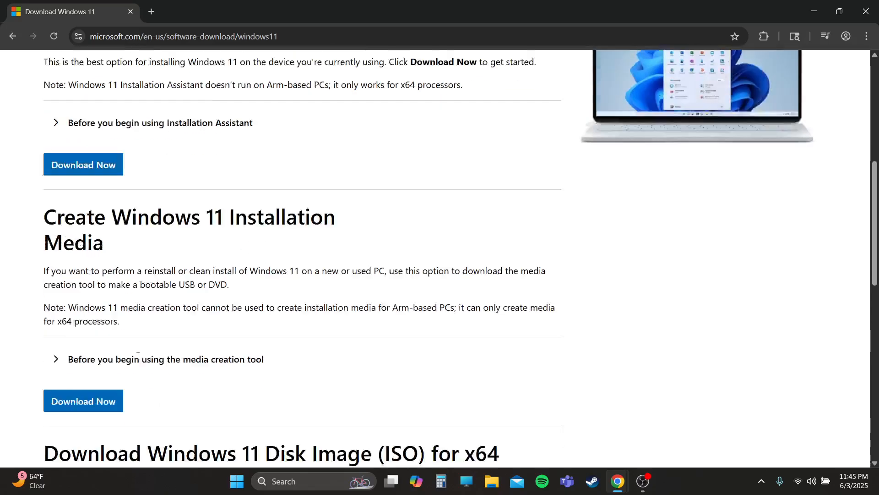
pyautogui.scroll(-2, 180, 330)
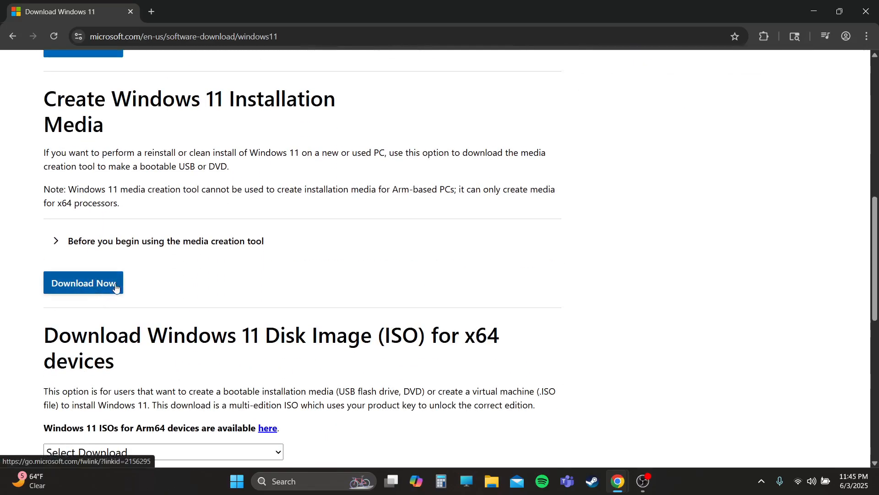
pyautogui.click(99, 283)
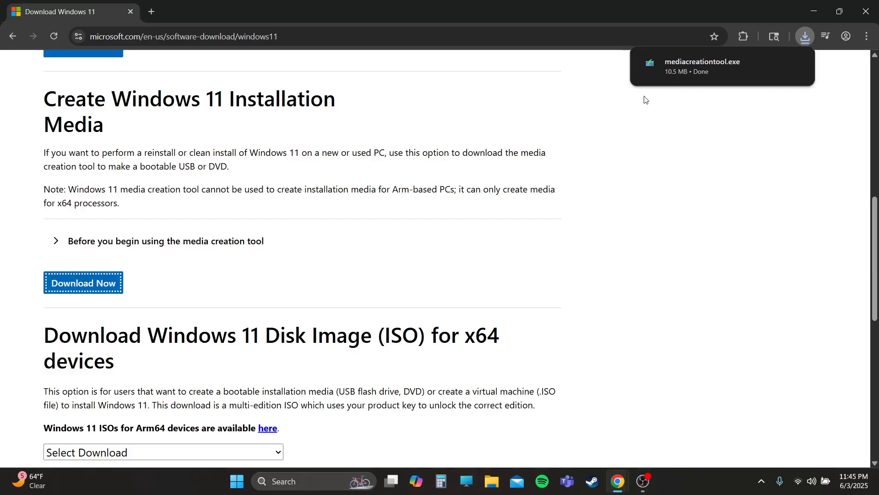
pyautogui.click(680, 65)
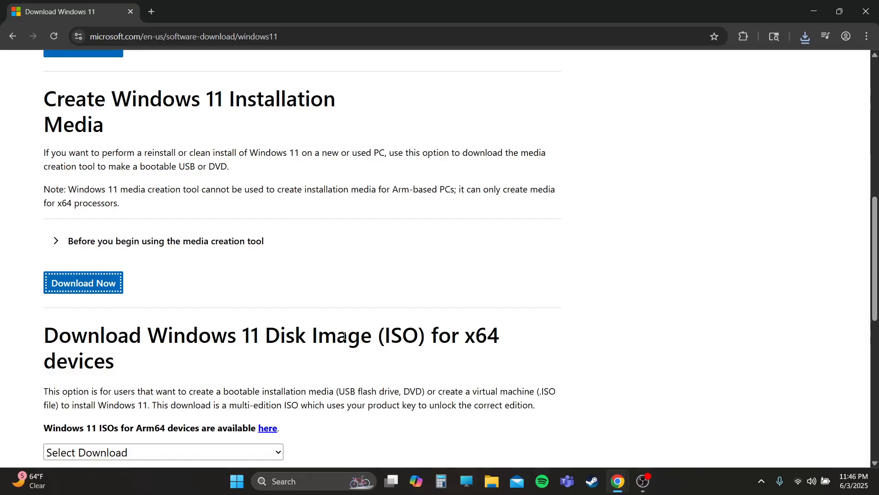
# Search for "usb flash drive amazon 16gb" in a new browser tab and open Amazon's USB Flash Drives 16GB result
pyautogui.click(152, 11)
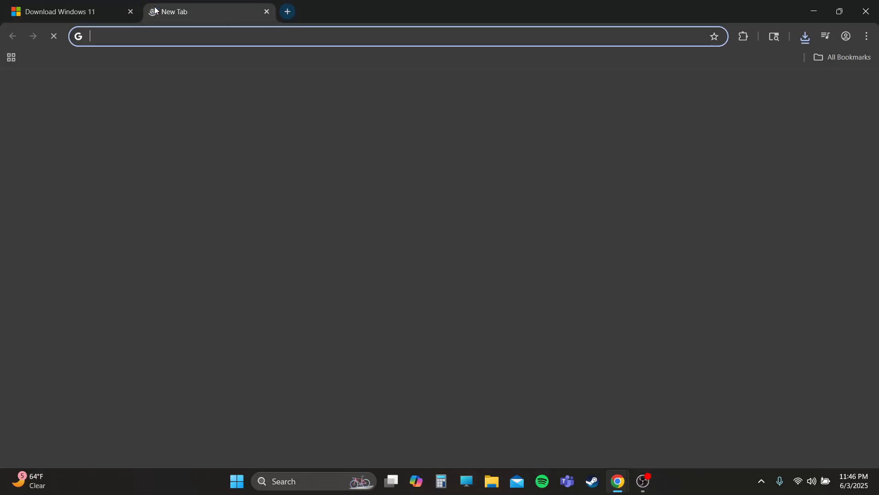
pyautogui.write('us')
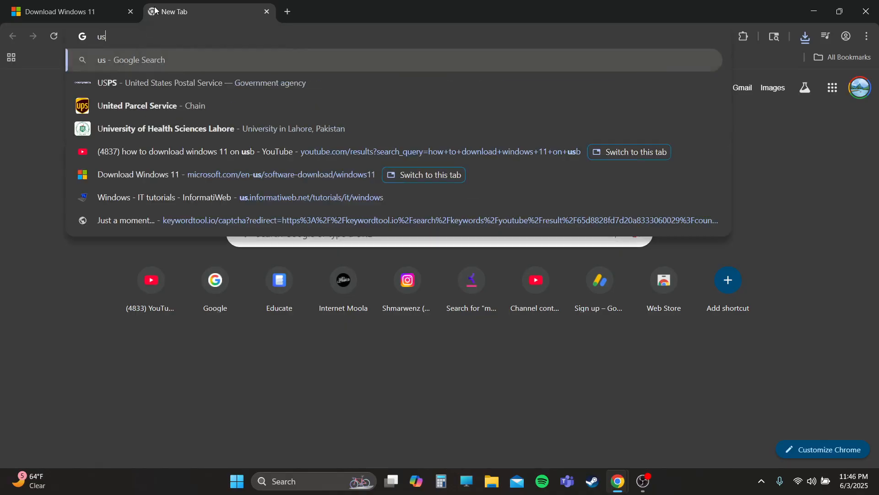
pyautogui.write('b flash ')
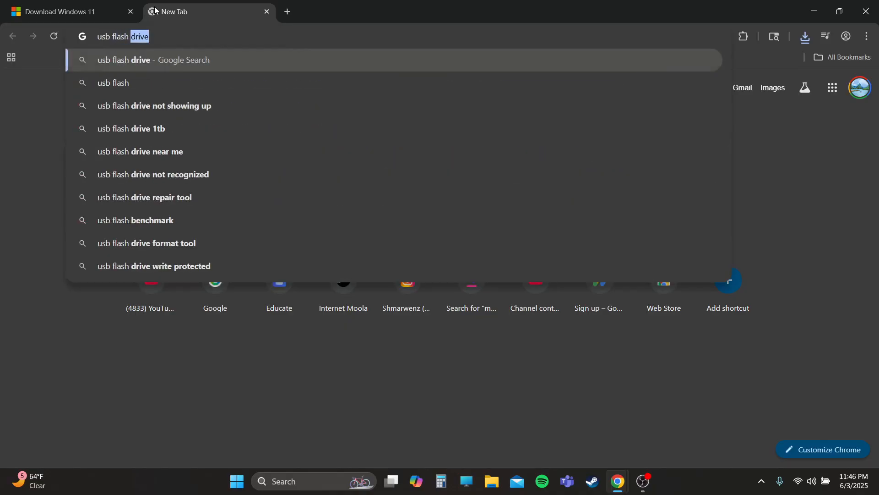
pyautogui.write('drive amazon')
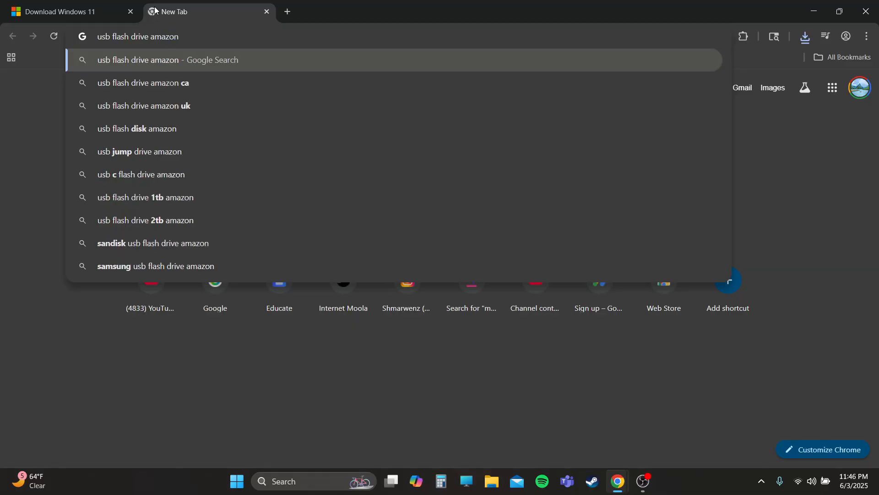
pyautogui.write(' 16gb')
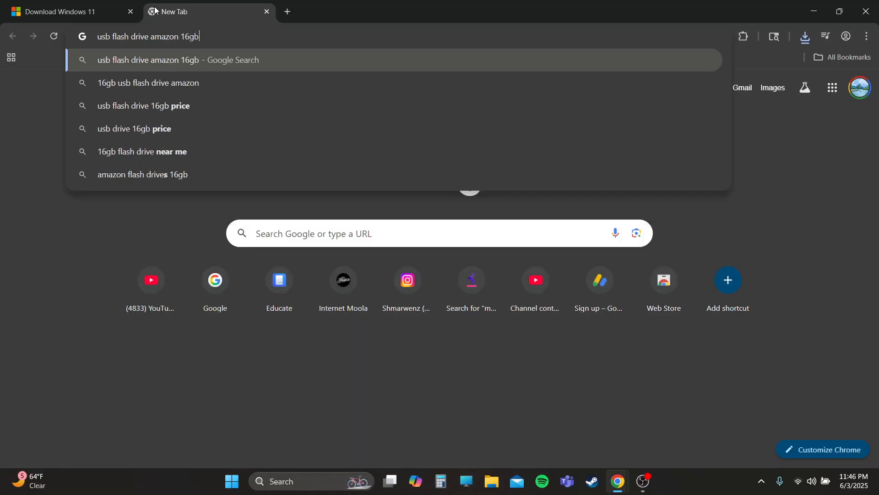
pyautogui.press('Return')
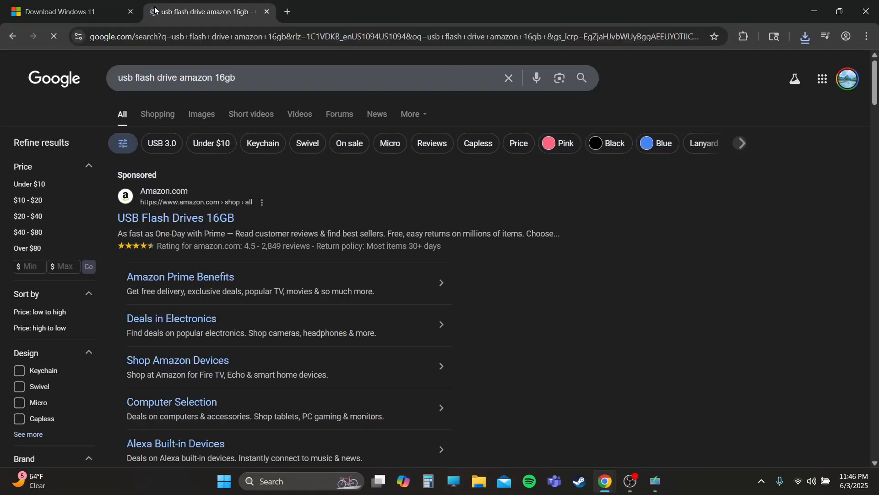
pyautogui.click(173, 220)
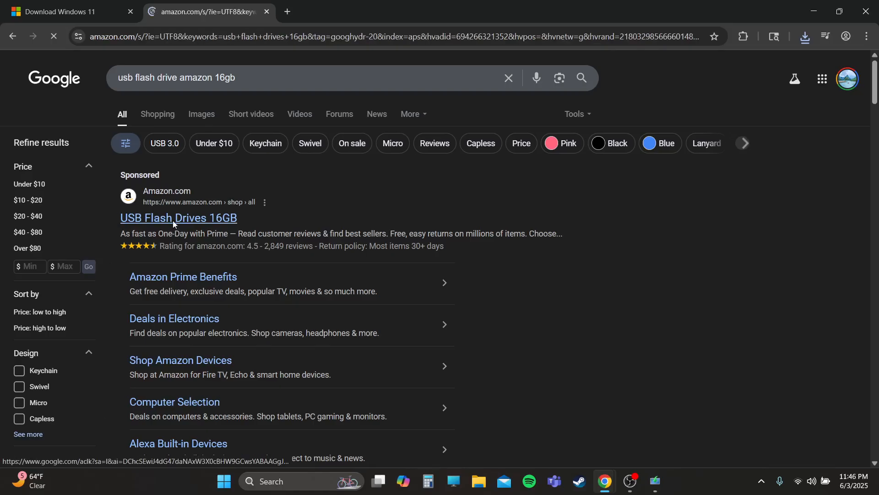
# Find the 2-pack of 16GB SamData USB flash drives in the Amazon results and view its product page
pyautogui.scroll(-5, 174, 224)
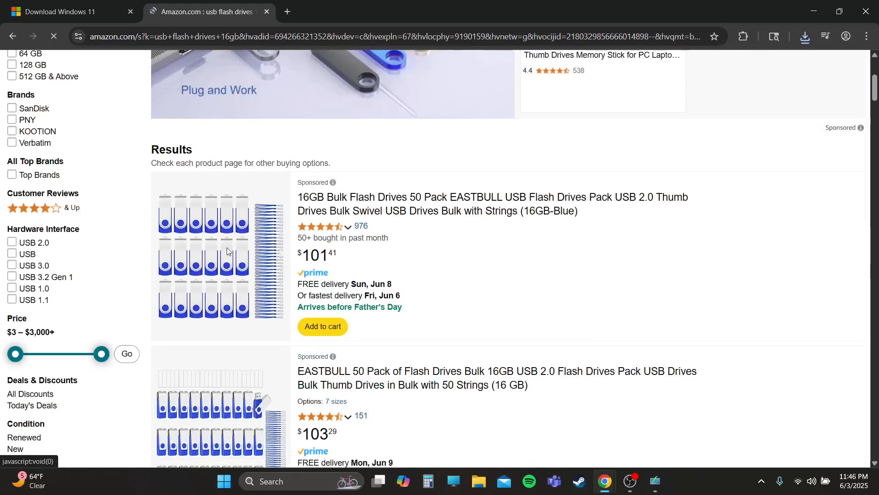
pyautogui.scroll(-4, 187, 297)
pyautogui.scroll(-7, 188, 297)
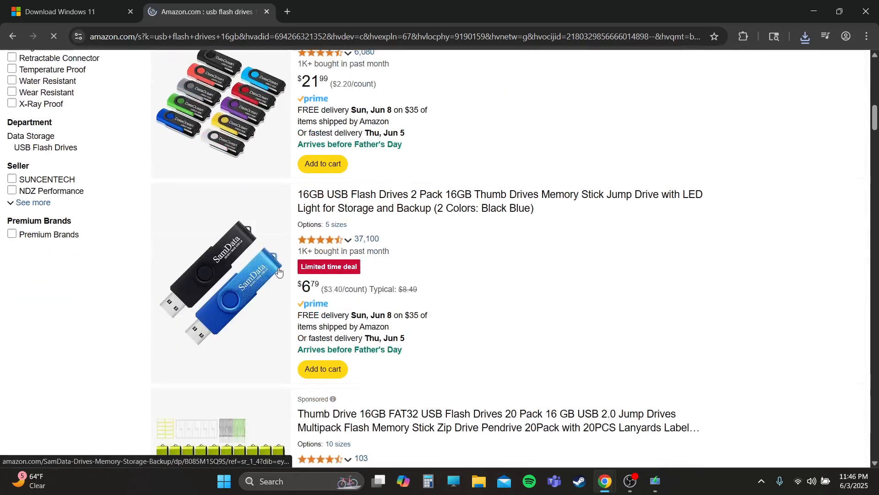
pyautogui.click(356, 208)
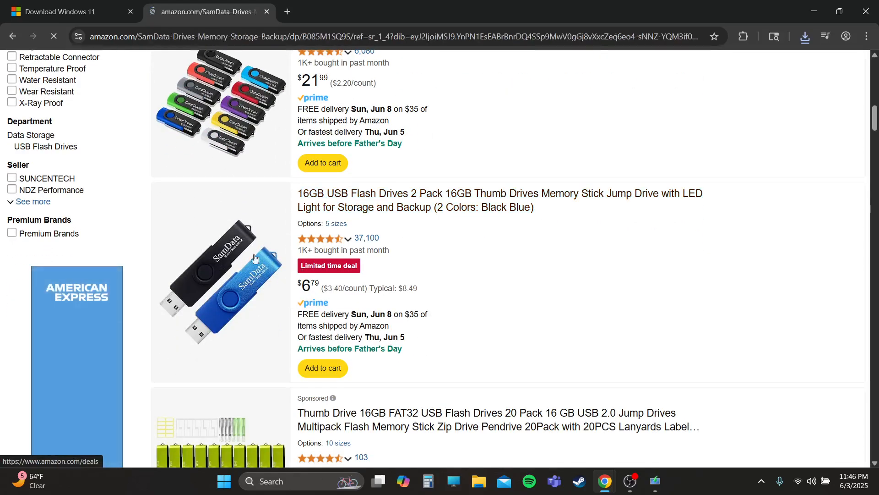
pyautogui.scroll(-4, 349, 310)
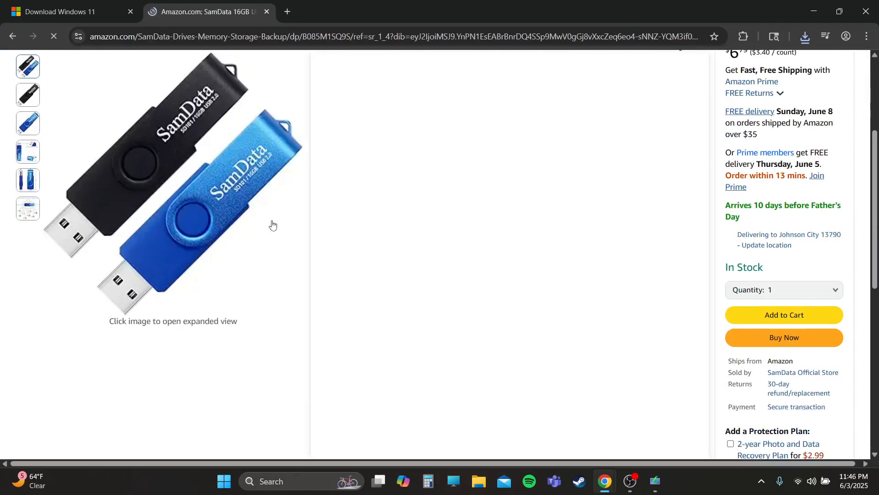
pyautogui.scroll(3, 273, 224)
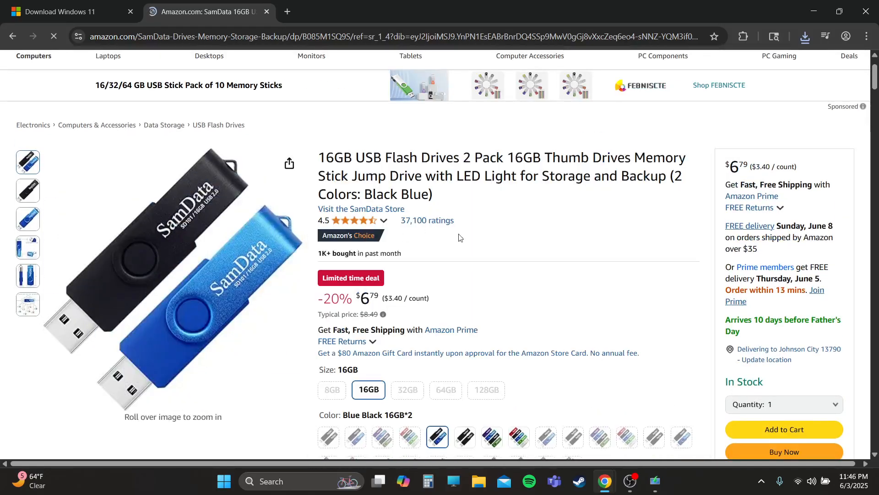
# Return to the Windows 11 download page, minimize the browser and accept the license terms in Windows 11 Setup
pyautogui.hotkey('ctrl', 'shift', 'Tab')
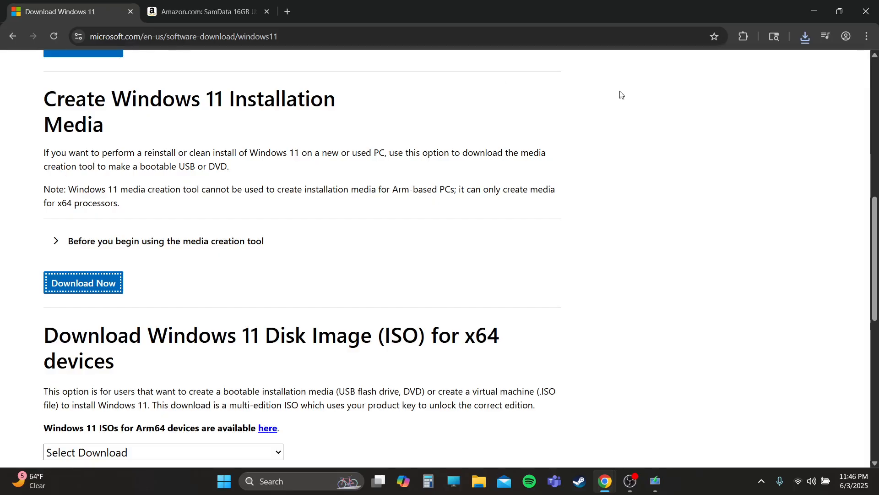
pyautogui.click(815, 10)
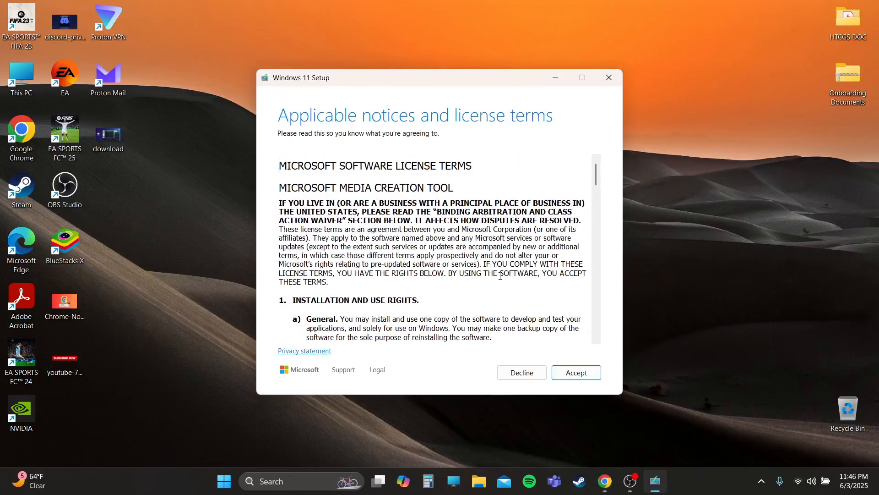
pyautogui.scroll(-6, 501, 274)
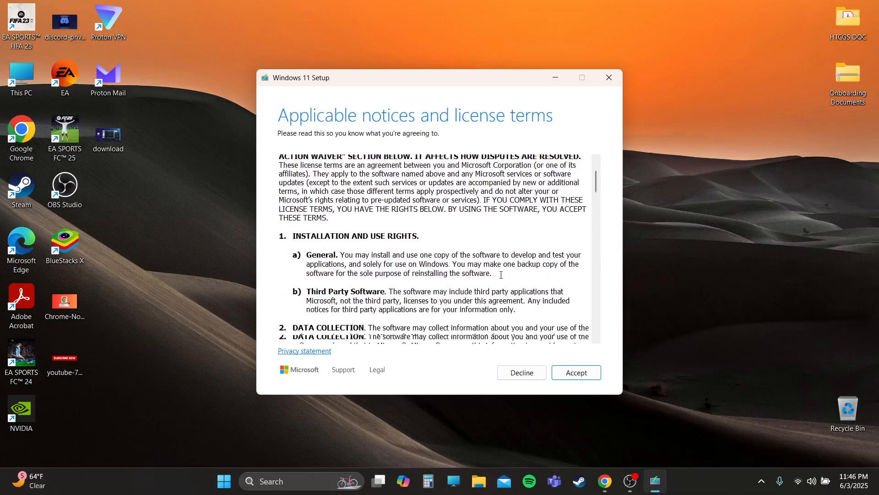
pyautogui.click(581, 375)
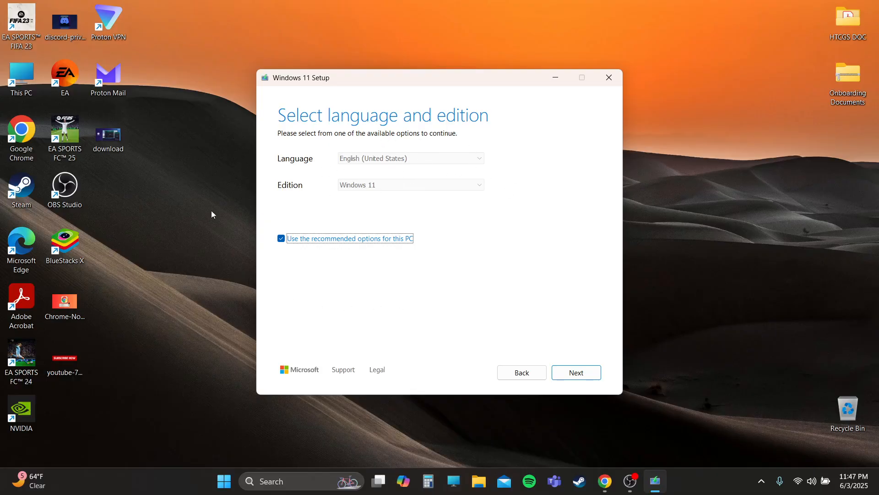
# Turn off the recommended options for this PC and check the available languages, keeping English (United States)
pyautogui.click(281, 239)
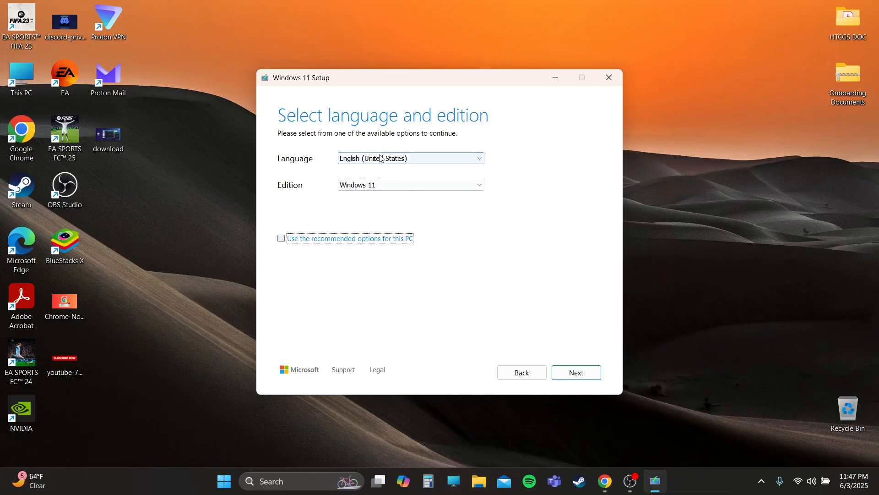
pyautogui.click(428, 159)
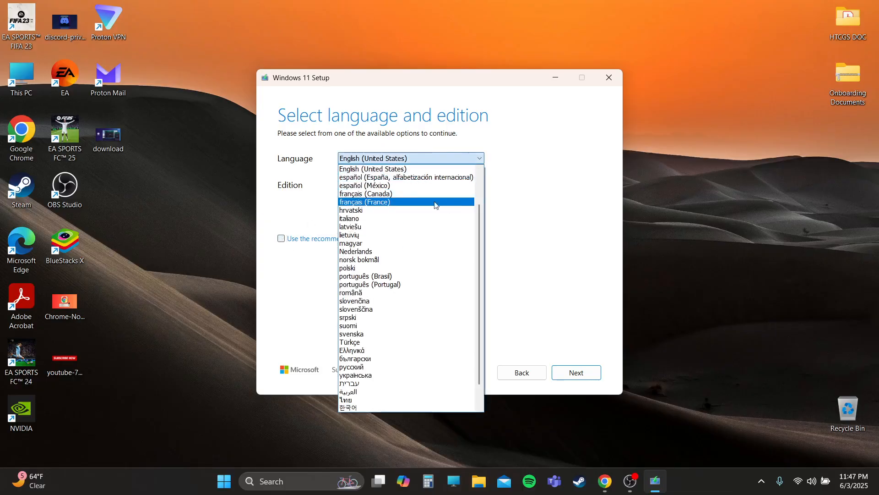
pyautogui.click(556, 150)
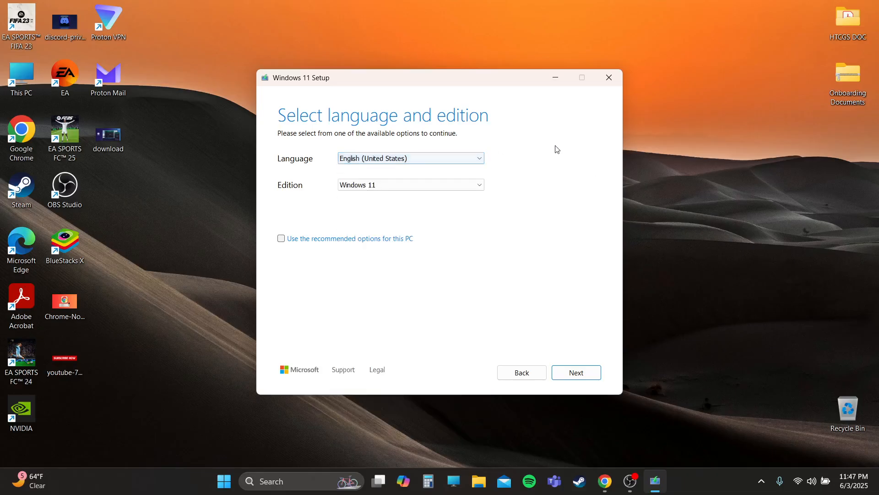
# Keep Windows 11 as the edition, turn the recommended options for this PC back on and continue to the media choice
pyautogui.click(387, 186)
pyautogui.click(378, 194)
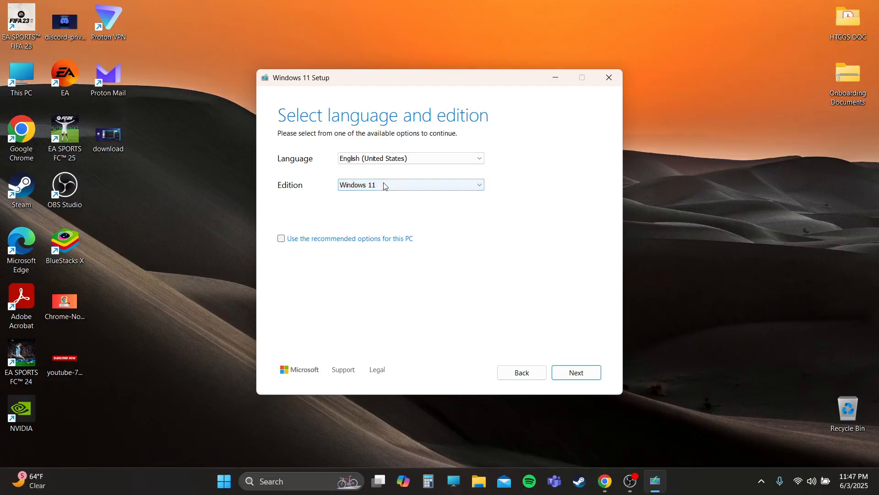
pyautogui.click(285, 238)
pyautogui.click(575, 374)
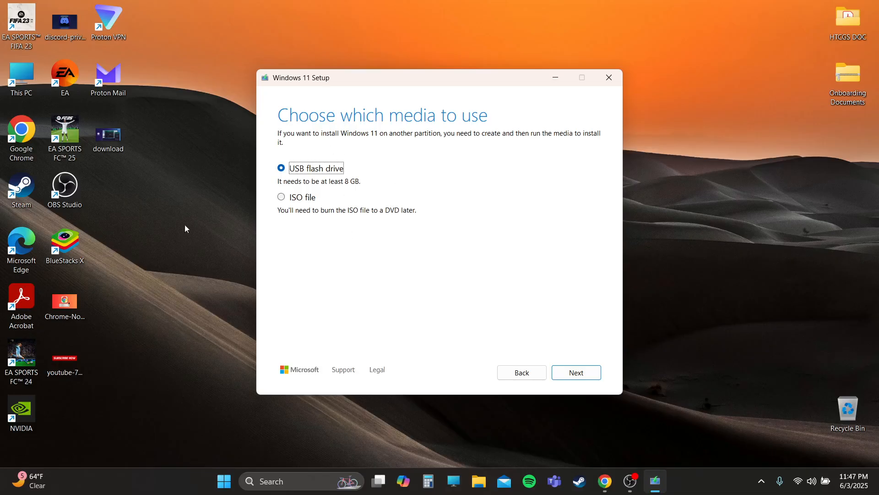
# Open This PC to check that the USB drive (D:) is connected, and close the window again
pyautogui.click(24, 81)
pyautogui.doubleClick(23, 81)
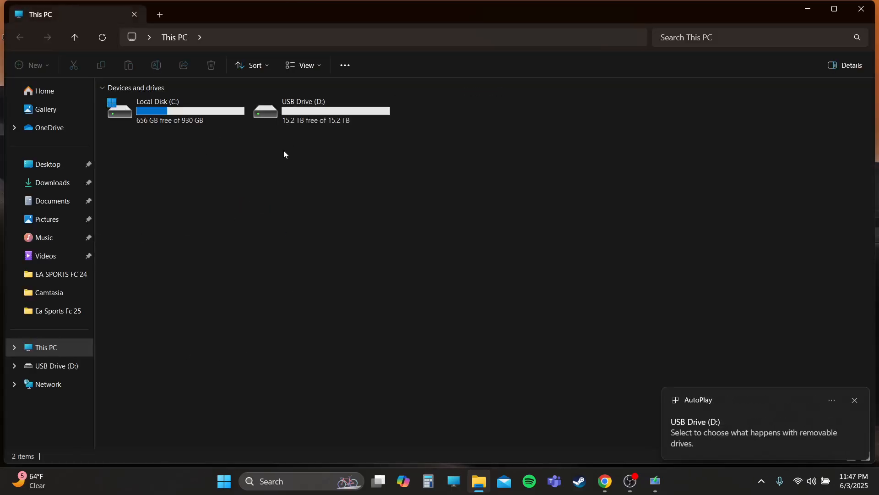
pyautogui.rightClick(319, 122)
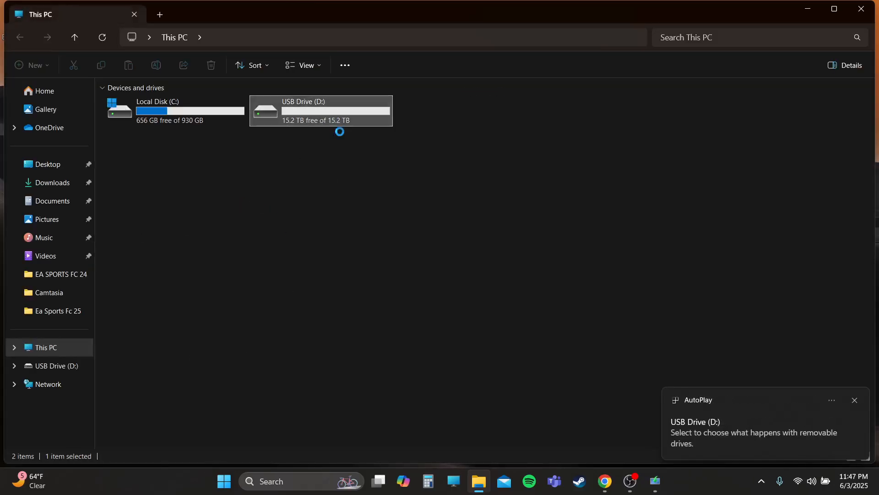
pyautogui.click(268, 144)
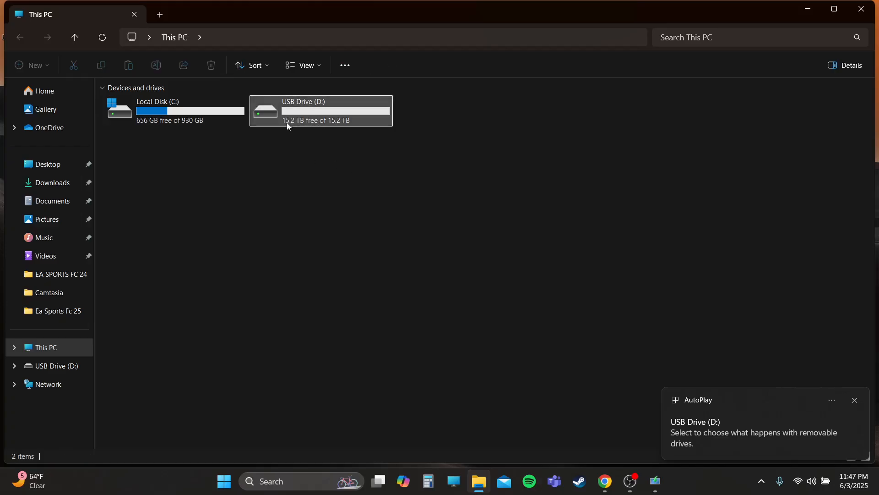
pyautogui.click(854, 16)
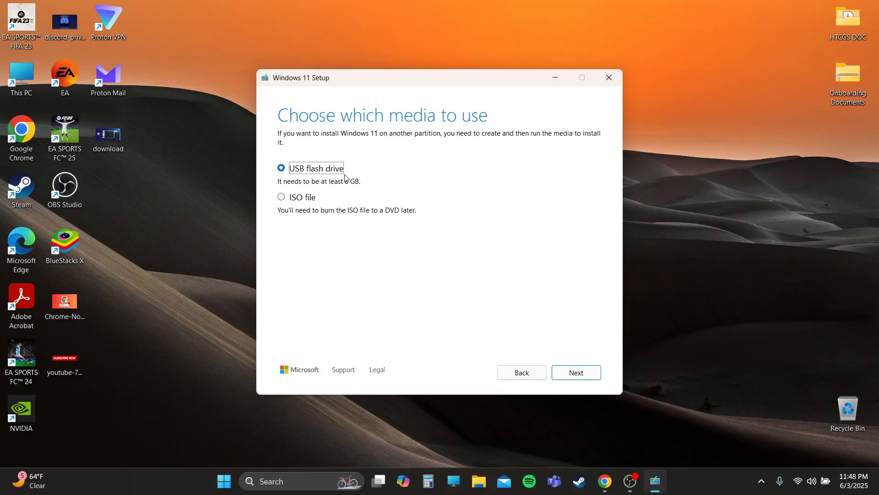
# Reopen This PC and bring up the format settings for USB Drive (D:), moving the dialog clear of the folder list
pyautogui.click(12, 91)
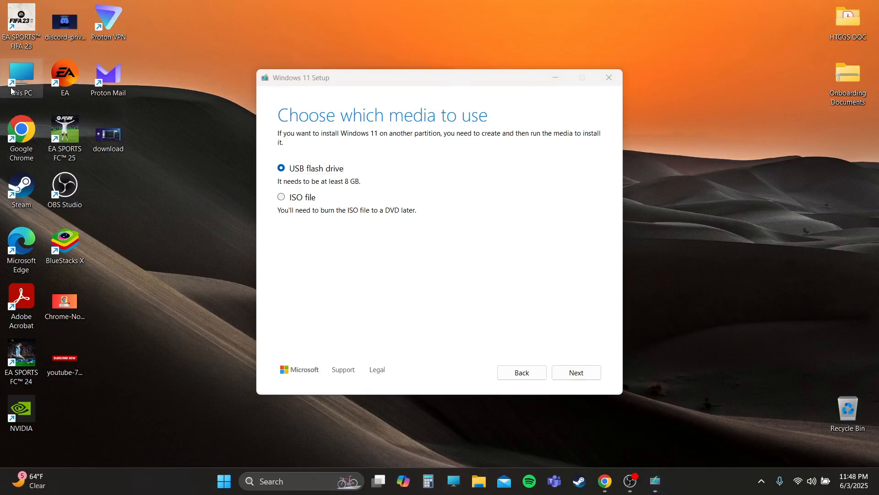
pyautogui.doubleClick(11, 91)
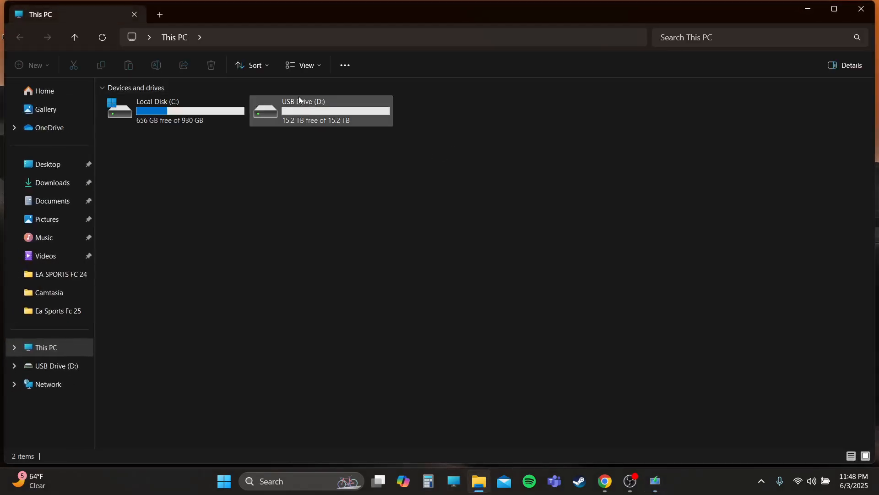
pyautogui.click(308, 110)
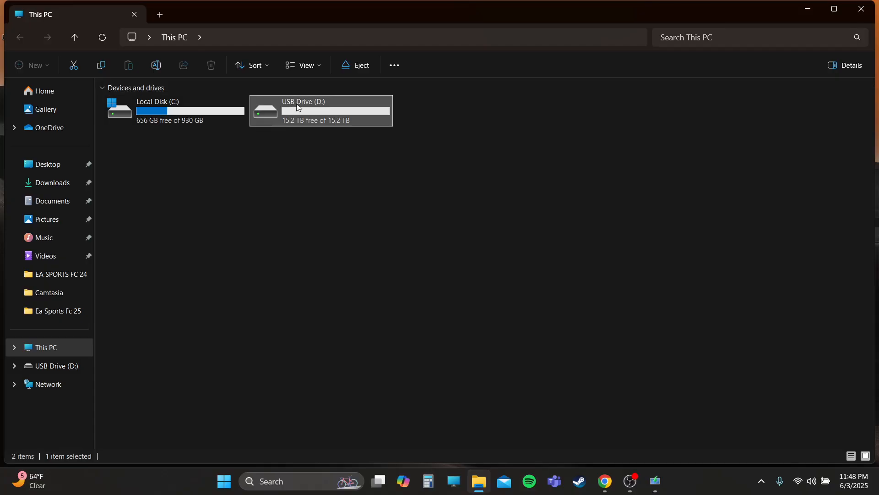
pyautogui.rightClick(311, 111)
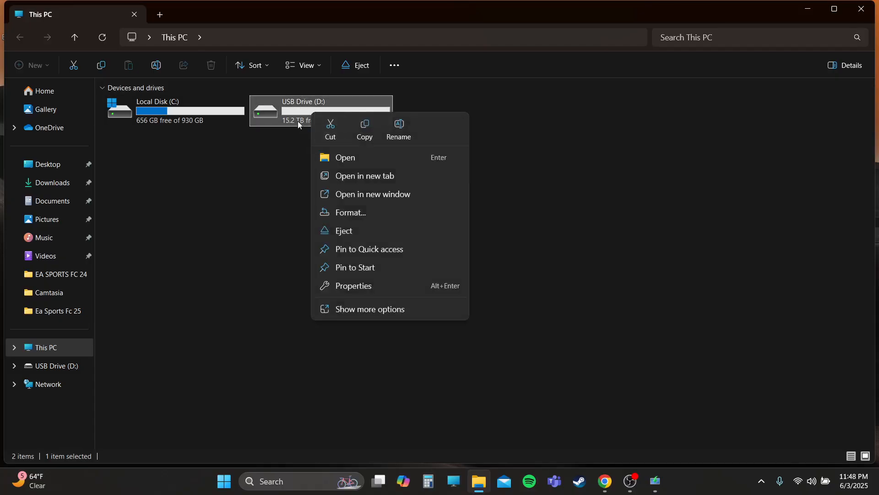
pyautogui.rightClick(285, 112)
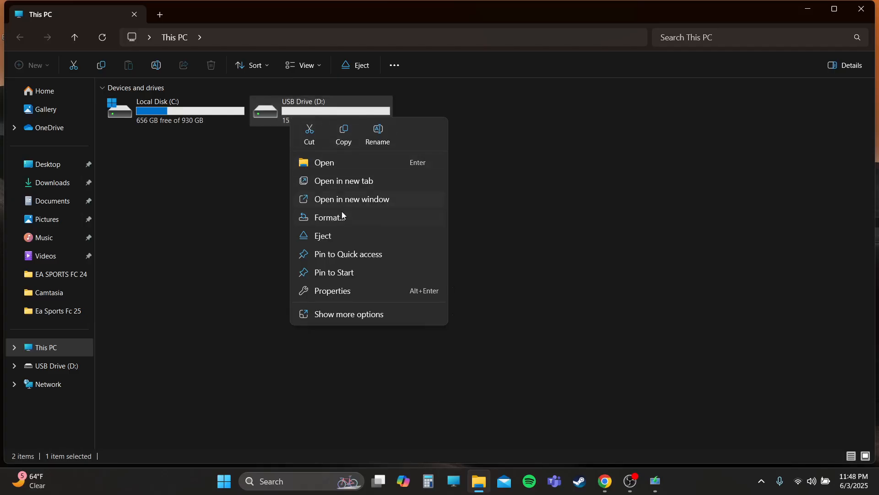
pyautogui.click(326, 220)
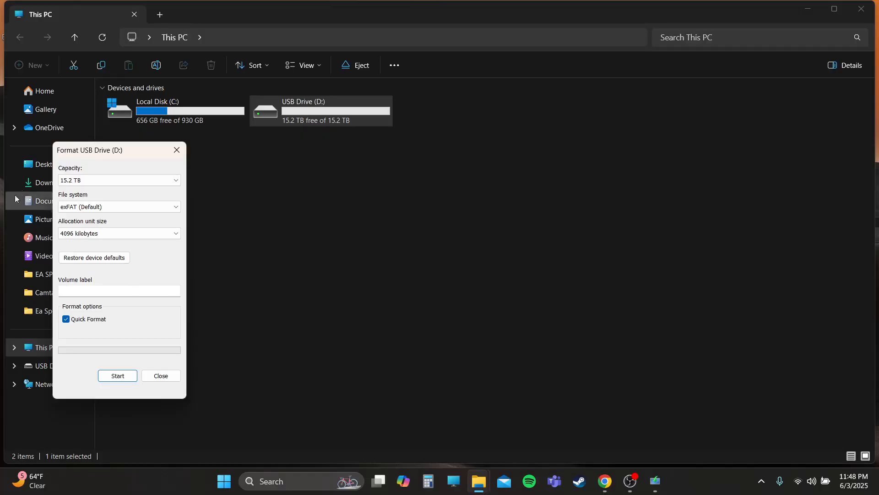
pyautogui.moveTo(82, 154); pyautogui.dragTo(370, 146)
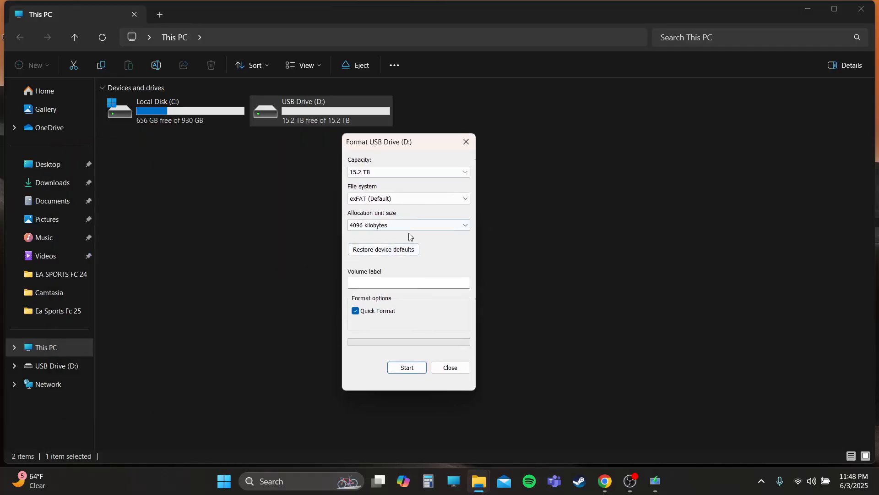
# Quick-format USB Drive (D:) as exFAT with 4096-kilobyte allocation units, accept erasing its data, and close the format dialog and This PC
pyautogui.click(411, 202)
pyautogui.click(411, 204)
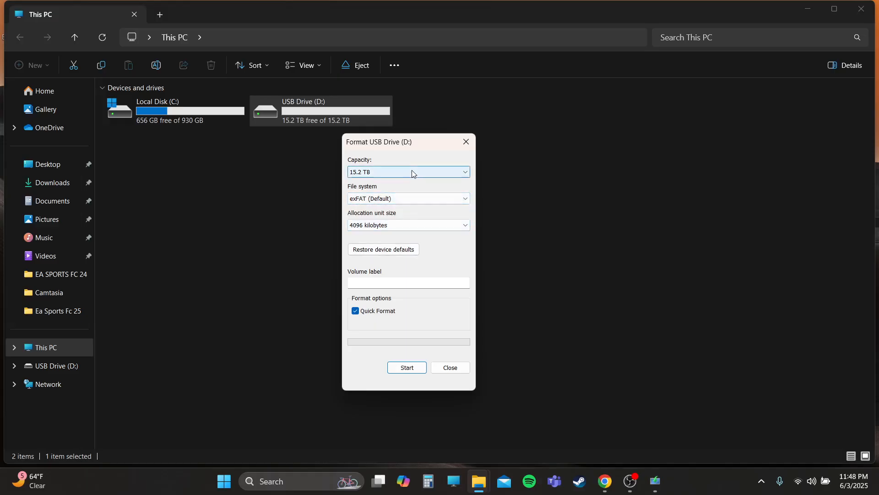
pyautogui.click(410, 369)
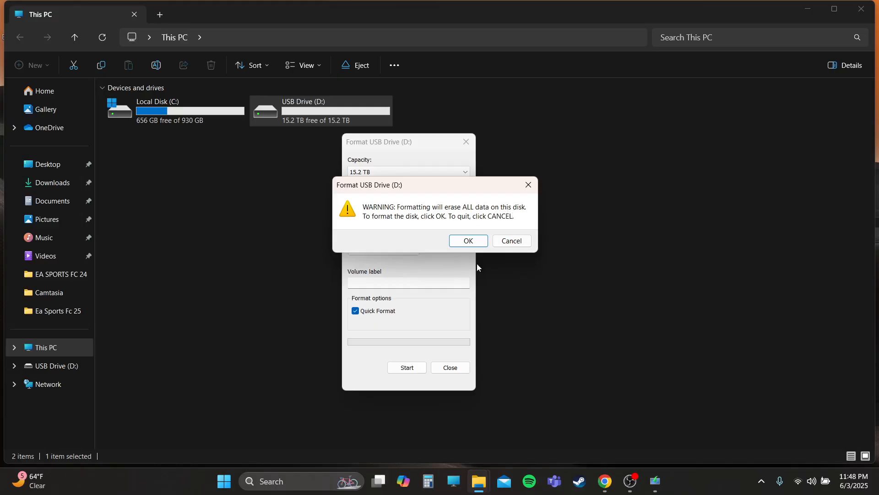
pyautogui.click(469, 241)
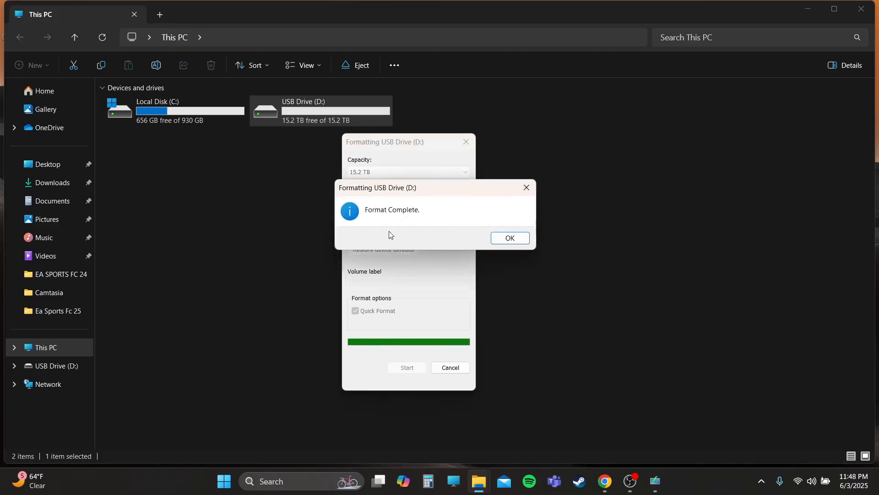
pyautogui.click(509, 239)
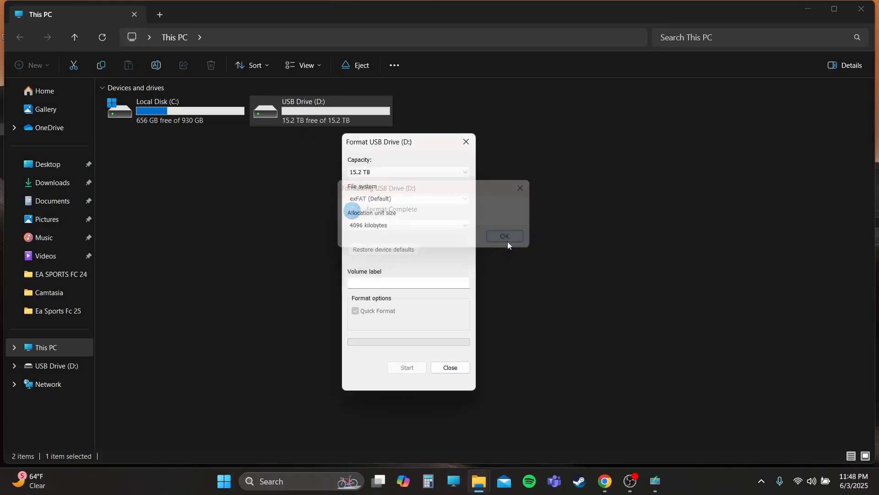
pyautogui.click(466, 142)
pyautogui.click(854, 15)
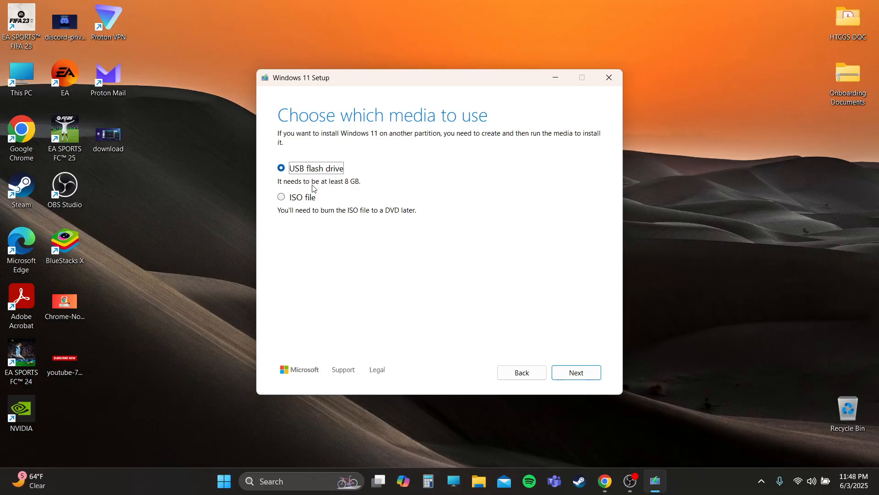
# Continue in Windows 11 Setup with USB flash drive as the media and removable drive D: as the target
pyautogui.click(578, 373)
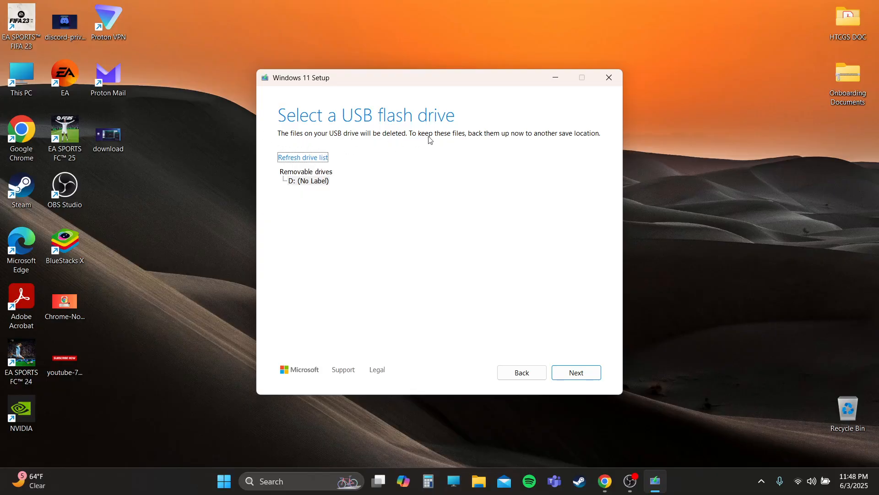
pyautogui.click(576, 374)
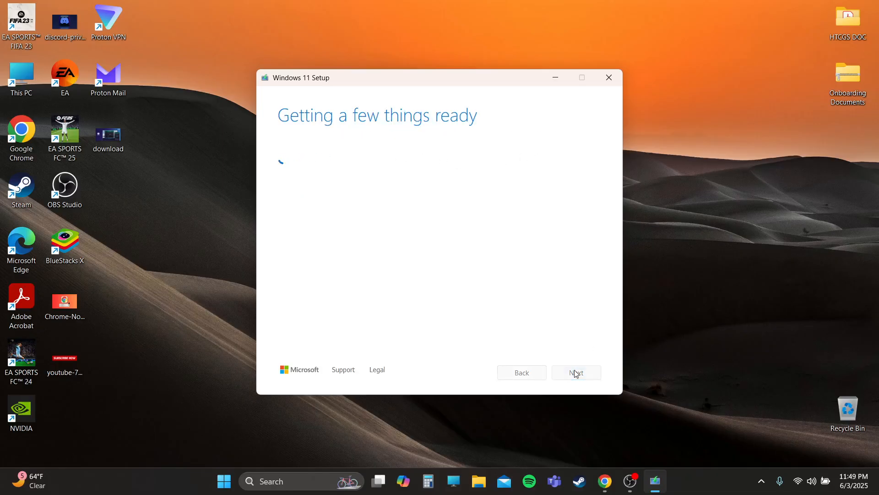